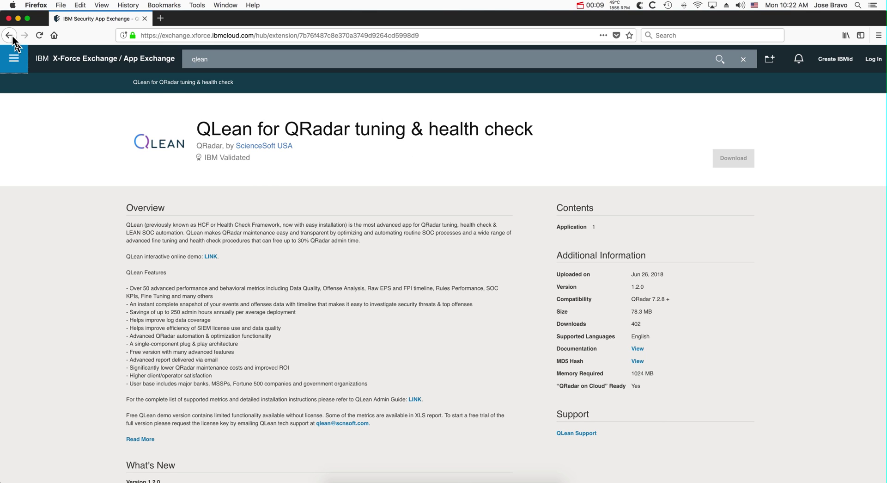
Review the QLean listing on the App Exchange in Firefox and switch to the QRadar console in Chrome.
left_click(19, 21)
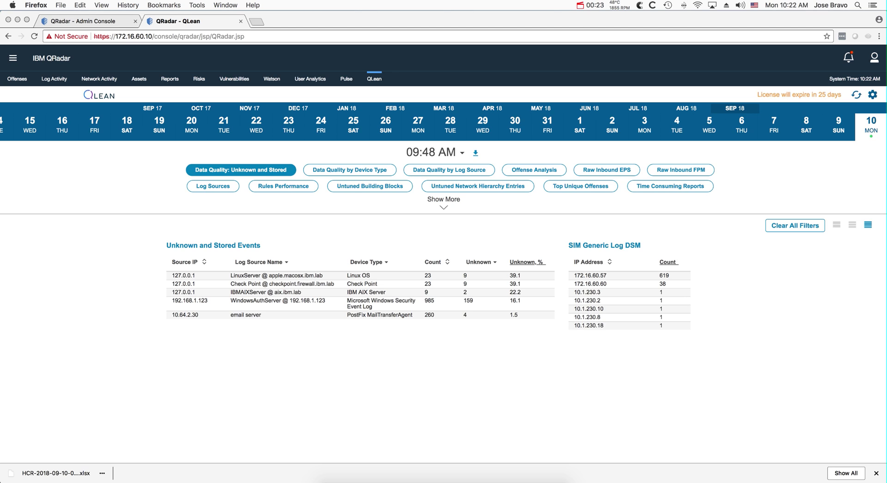
left_click(340, 477)
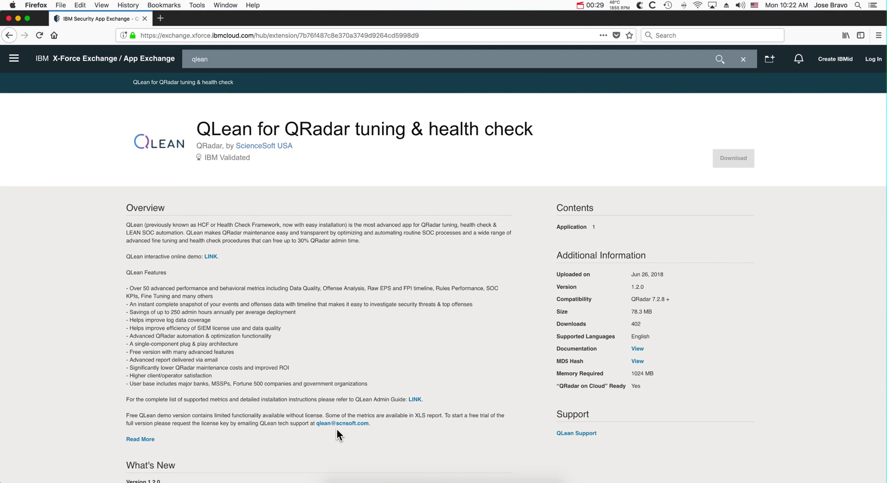
left_click(17, 19)
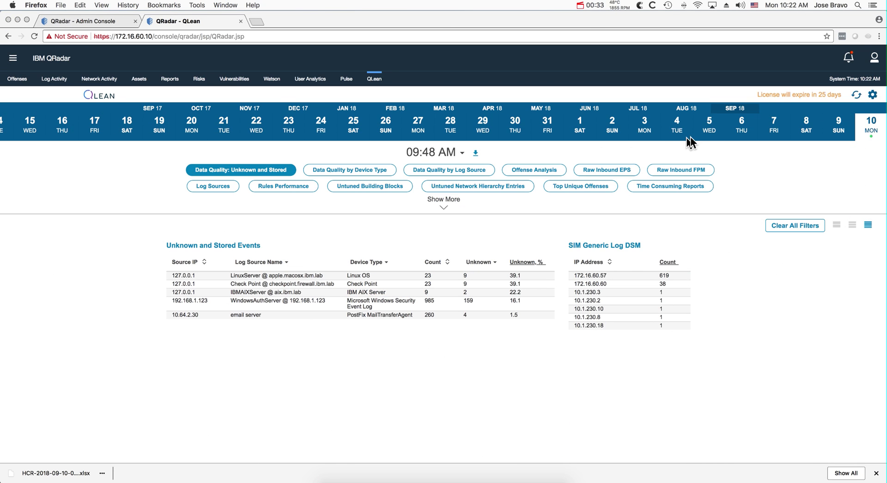
View the QLean configuration entry in the QRadar Admin Console and return to the QLean dashboard.
left_click(117, 24)
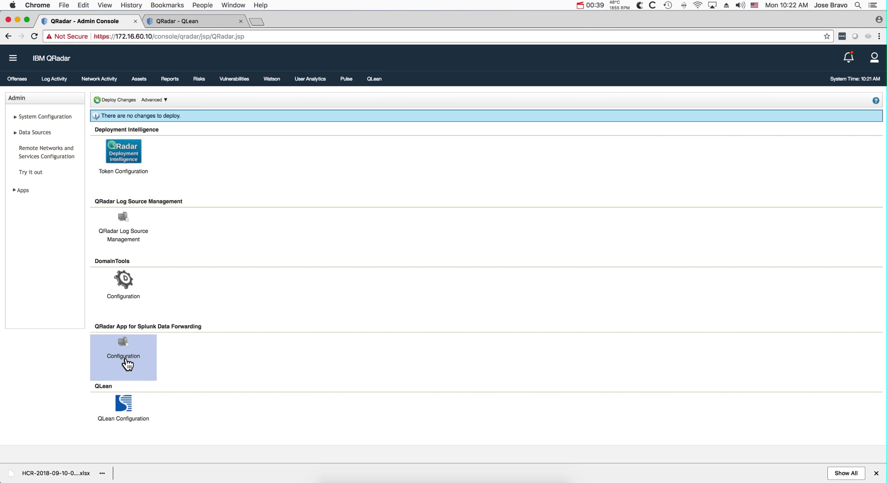
left_click(194, 21)
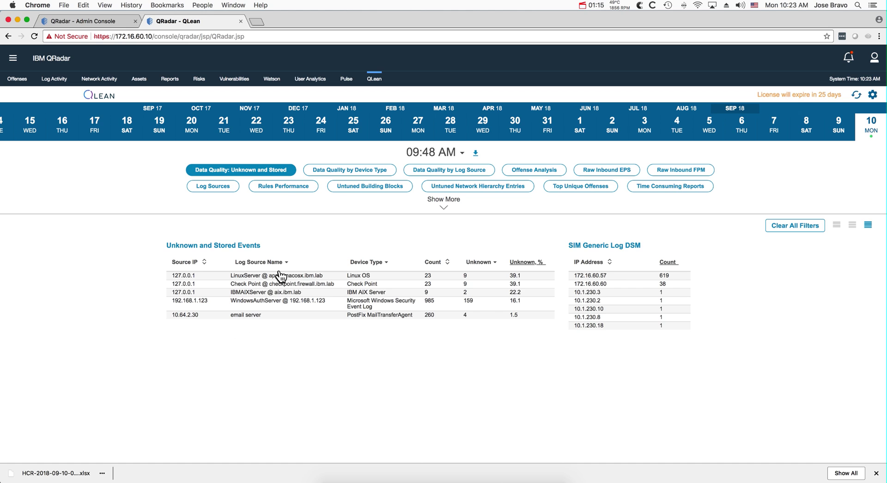
In Offense Analysis, inspect the rule "QNI : Access to Improperly Secured Service - Certificate Expired" in the Rule Wizard and close it.
left_click(523, 172)
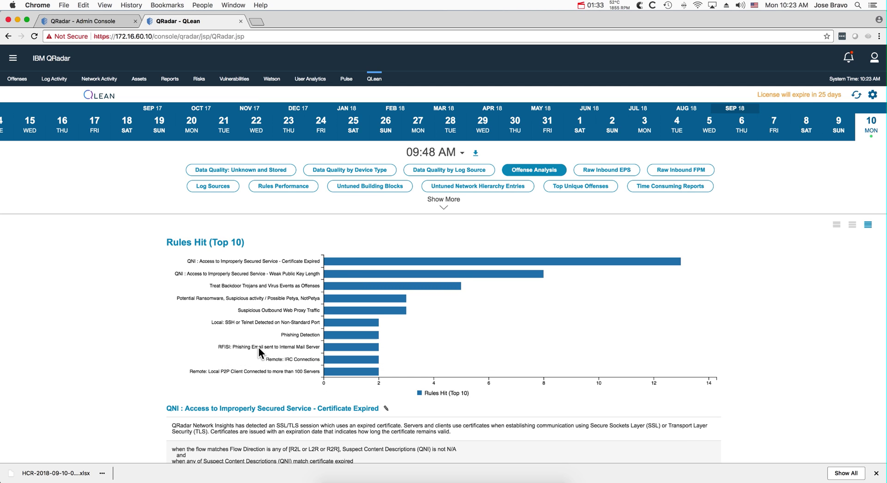
scroll(259, 349, "down", 2)
scroll(258, 348, "down", 2)
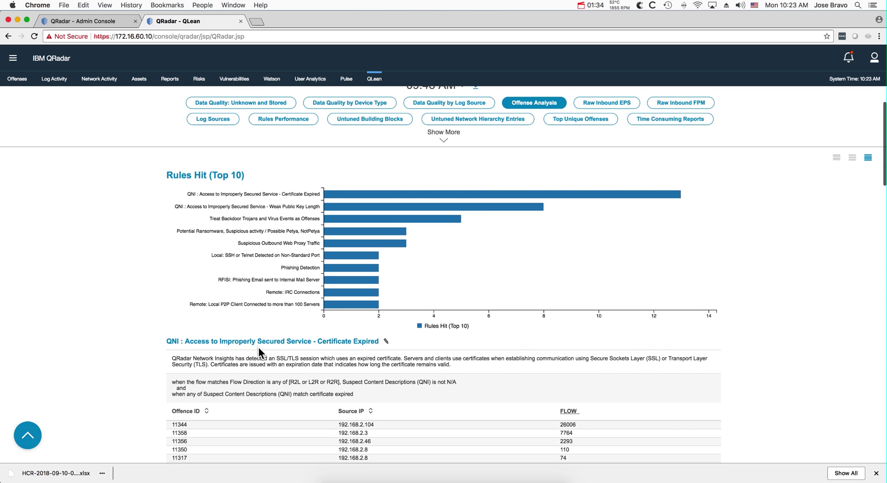
left_click(387, 341)
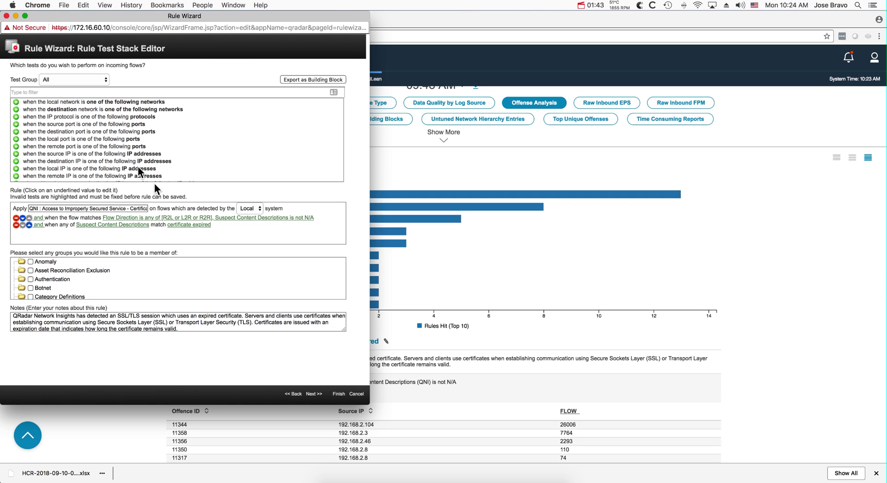
left_click(6, 16)
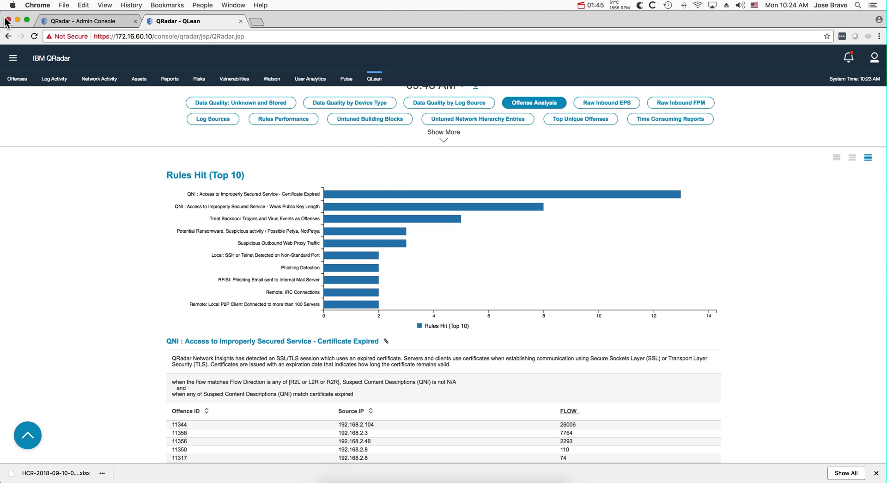
View the Raw Inbound EPS and Raw Inbound FPM charts.
left_click(602, 104)
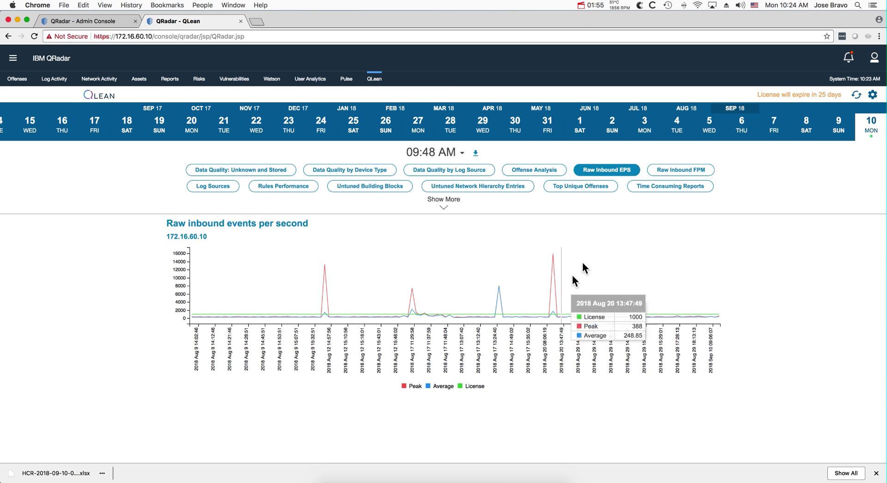
left_click(673, 172)
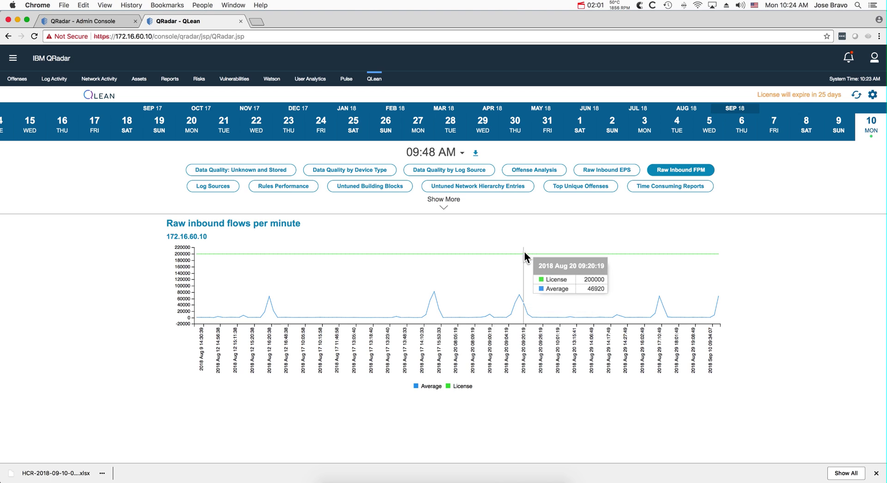
Filter the Log Sources list by Activity to show only INACTIVE sources and look through them.
left_click(206, 190)
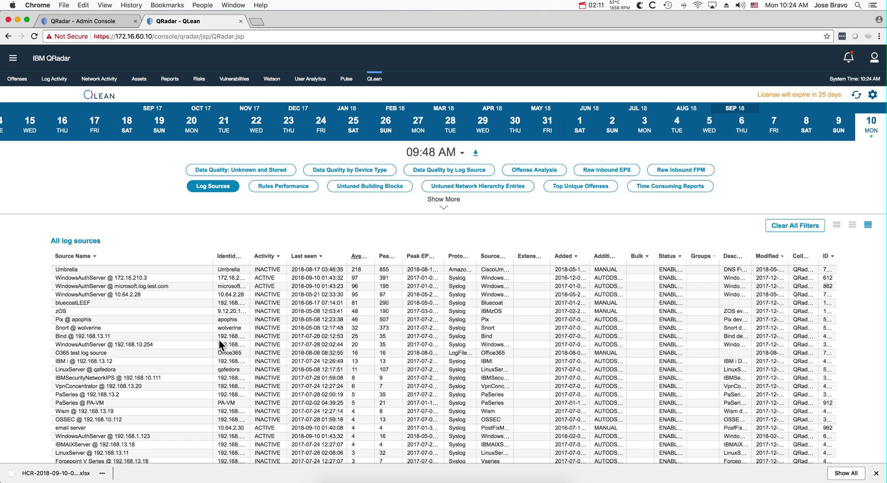
left_click(278, 258)
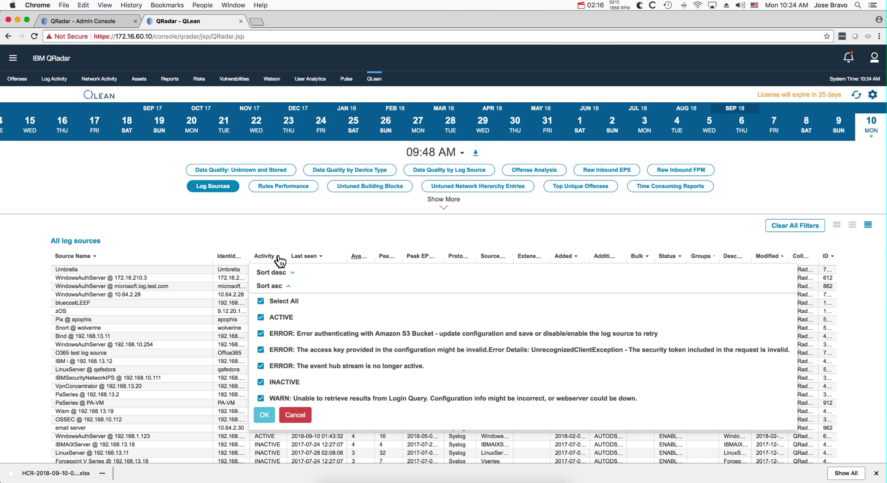
left_click(260, 301)
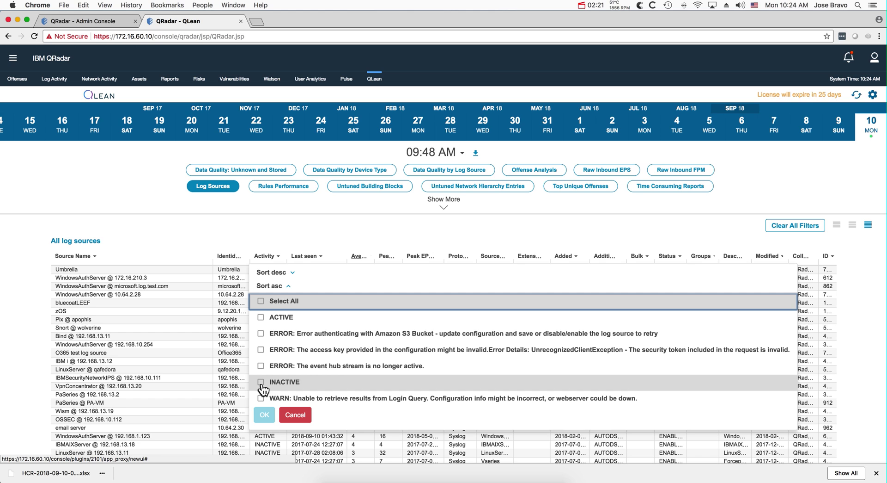
left_click(261, 383)
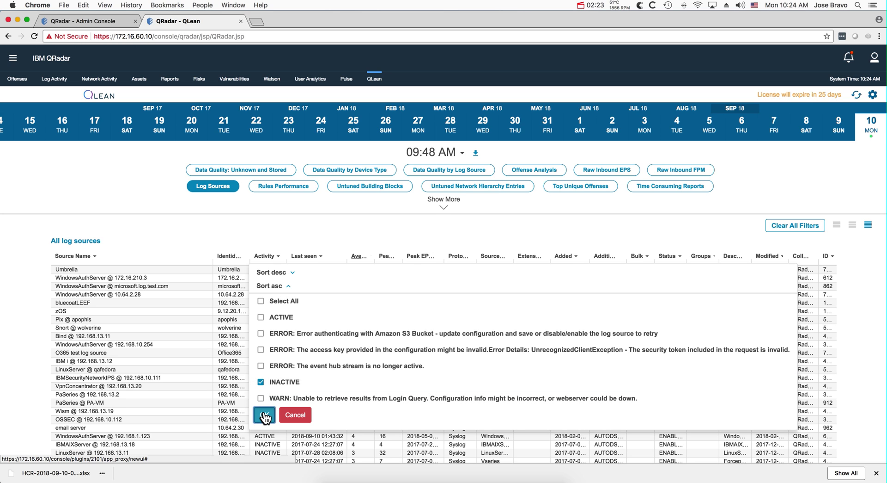
left_click(265, 416)
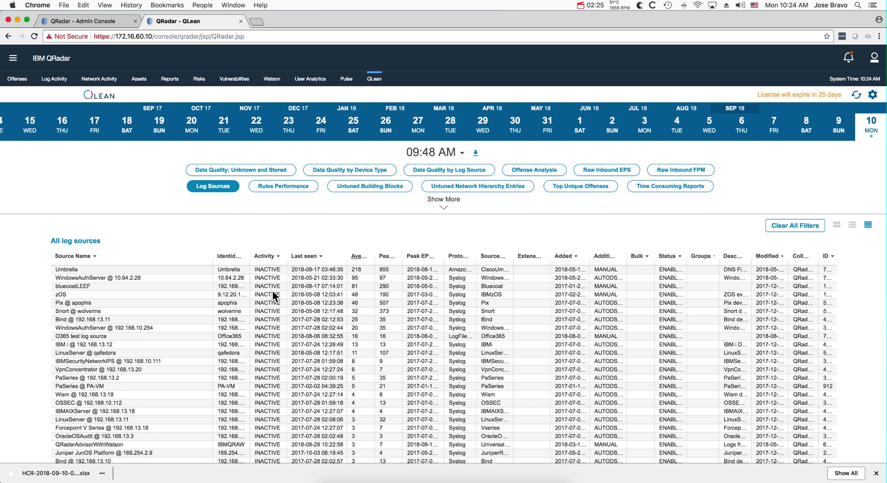
scroll(317, 300, "down", 3)
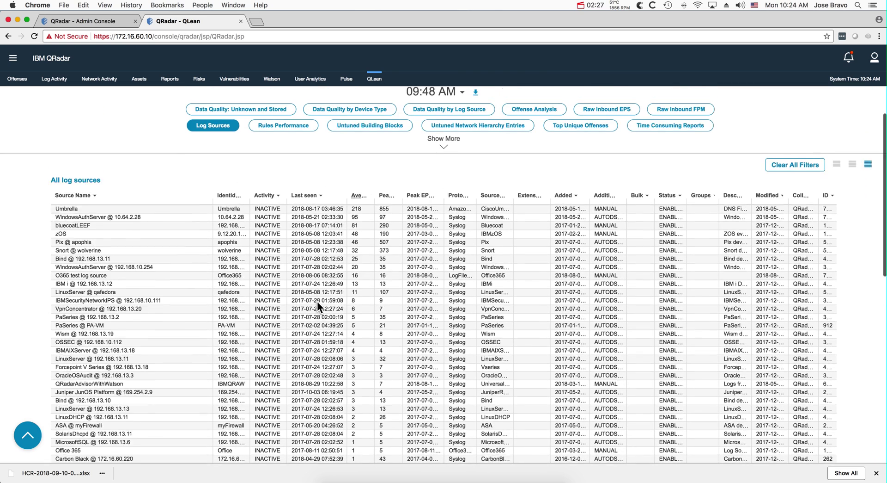
scroll(317, 301, "up", 3)
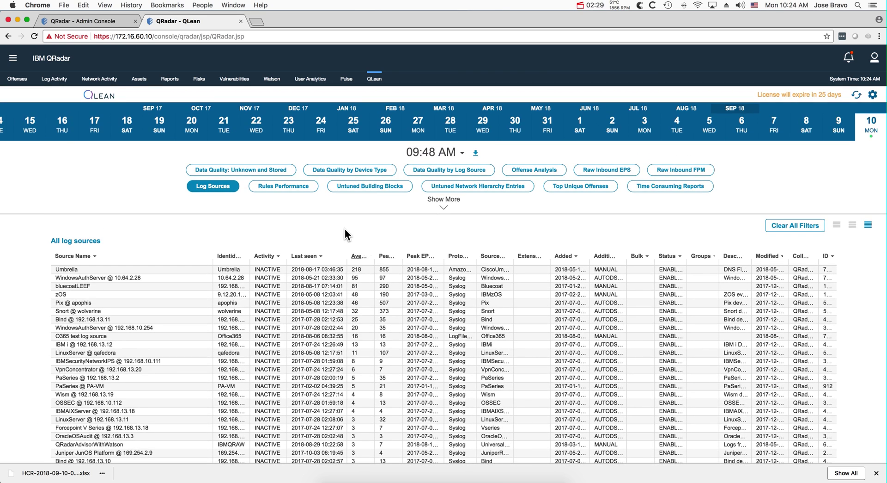
Examine the Rules Performance charts and the Untuned Building Blocks list.
left_click(298, 189)
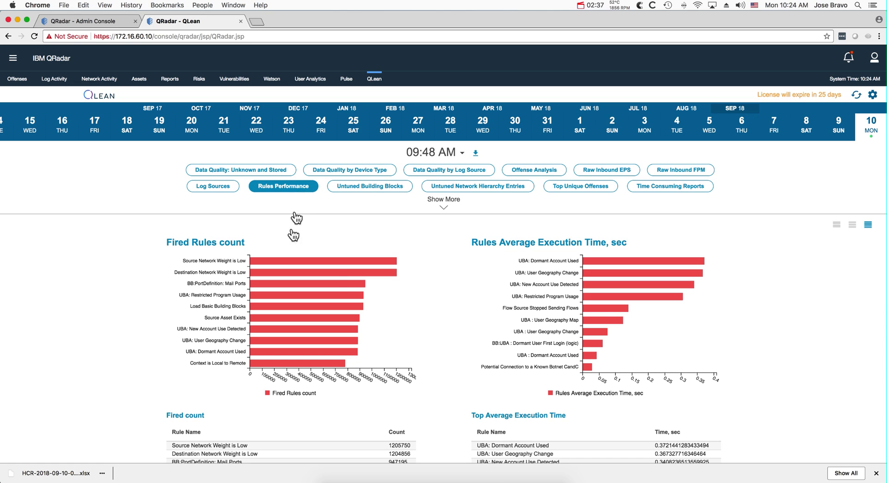
mouse_move(301, 275)
mouse_move(604, 348)
left_click(379, 190)
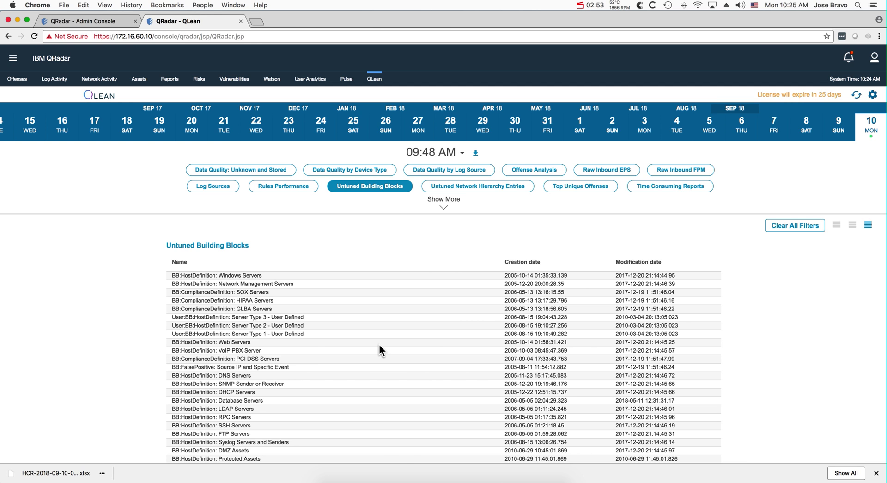
scroll(379, 345, "down", 1)
scroll(379, 344, "down", 3)
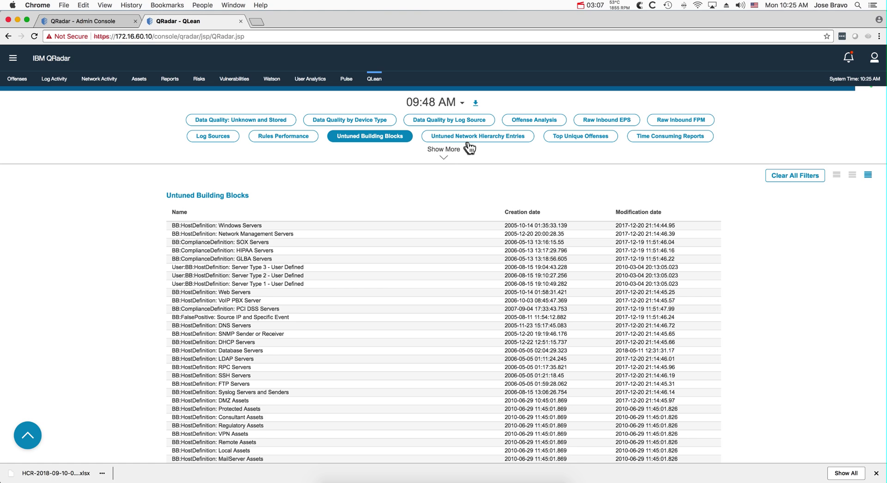
View the Untuned Network Hierarchy Entries, Top Unique Offenses and Time Consuming Reports metrics.
left_click(483, 136)
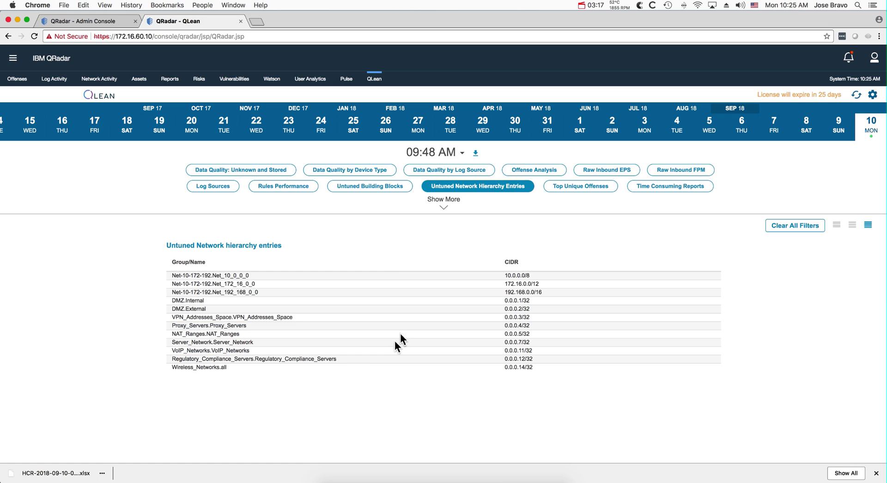
left_click(584, 191)
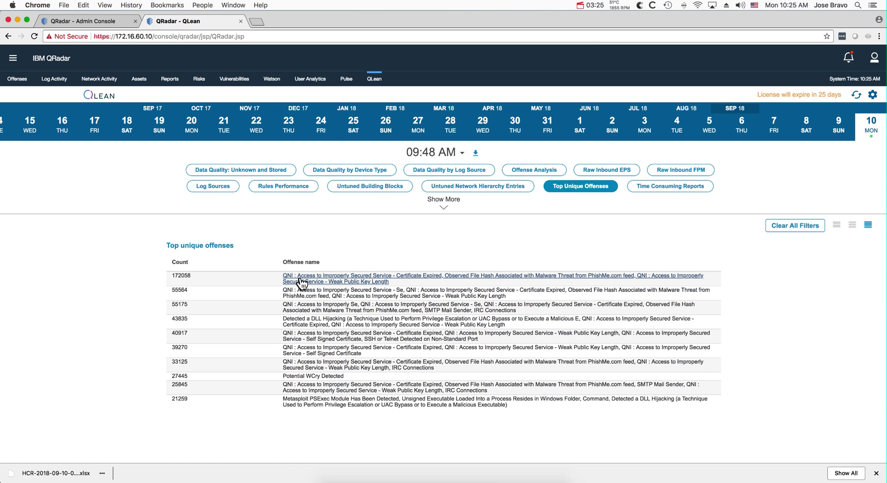
left_click(689, 187)
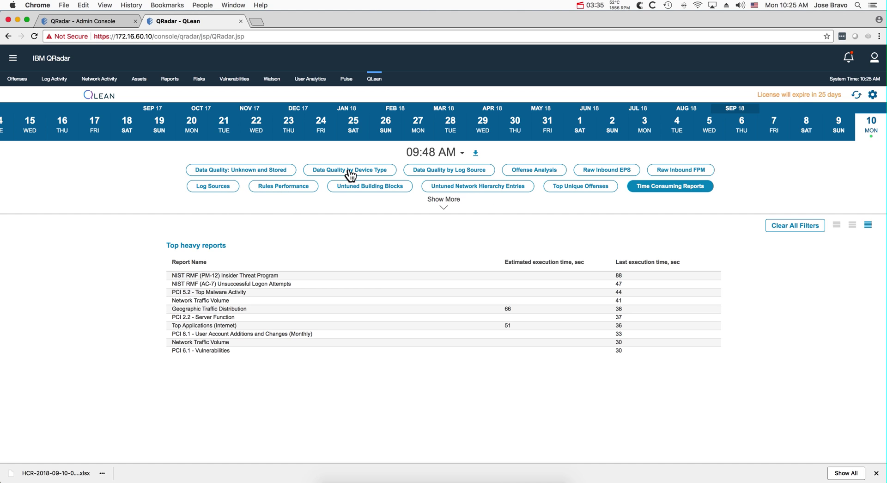
Examine Data Quality by Log Source, and the coverage chart and category tables in Data Quality by Device Type.
left_click(451, 173)
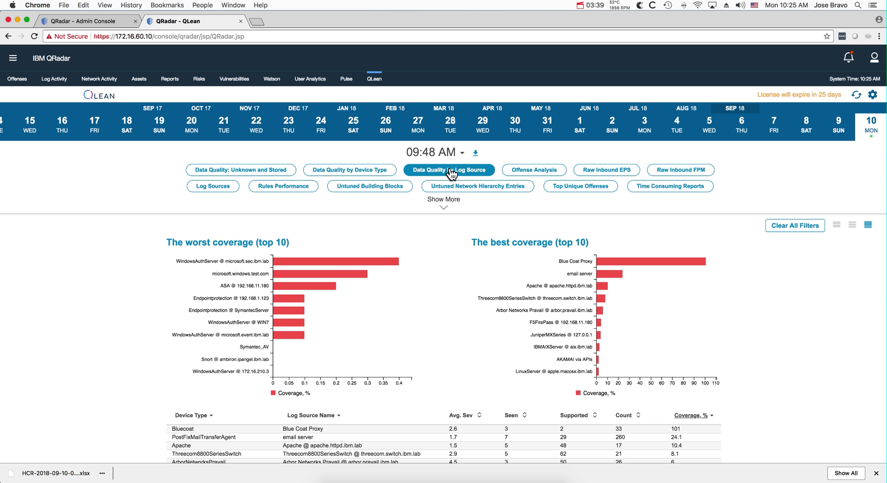
left_click(340, 171)
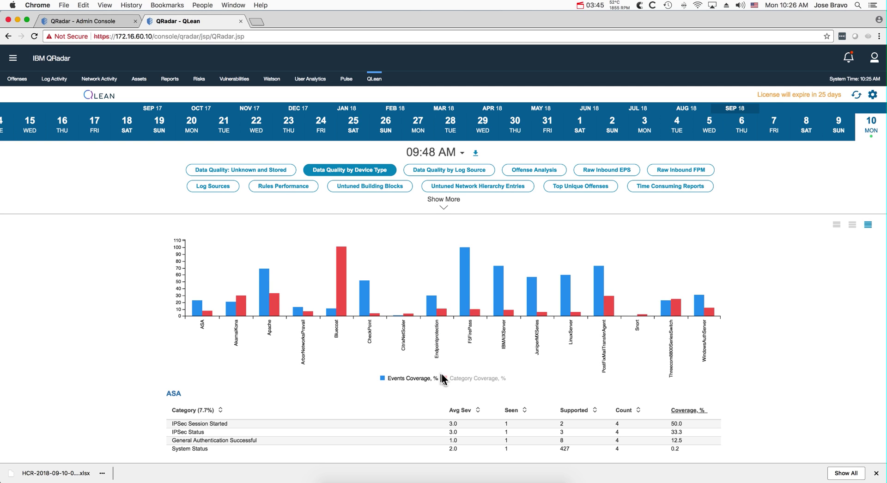
scroll(87, 331, "down", 5)
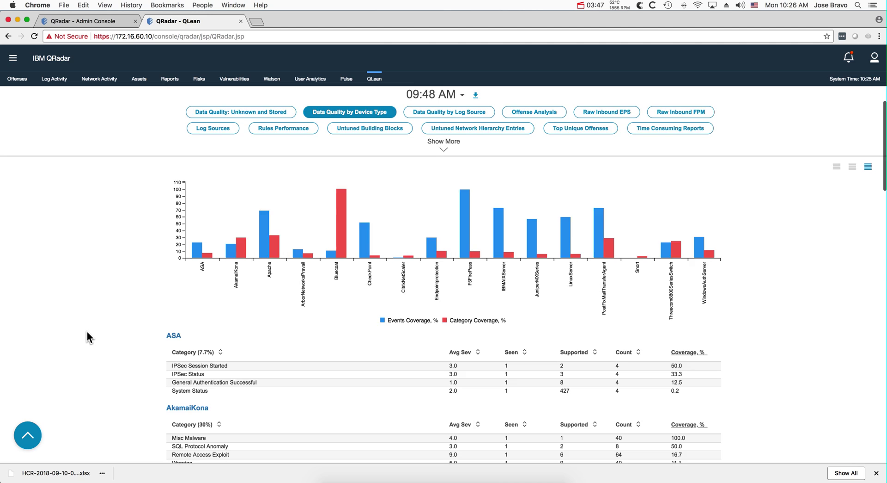
scroll(87, 331, "down", 3)
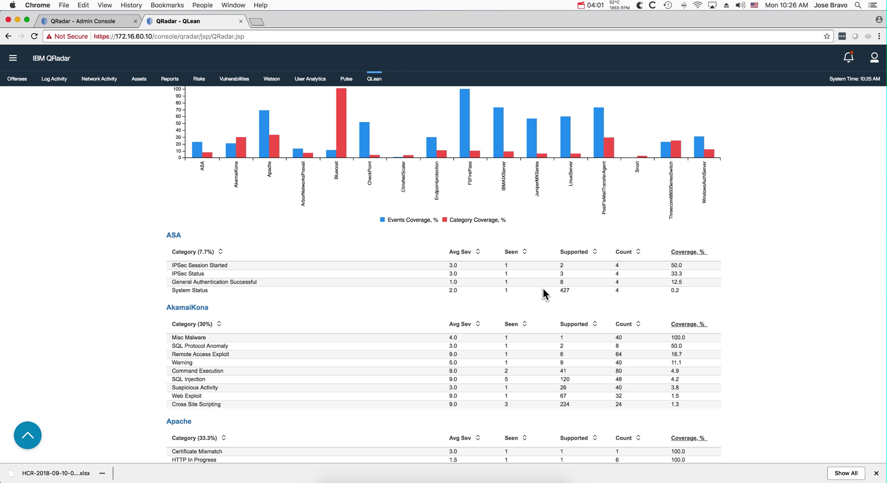
scroll(493, 368, "down", 5)
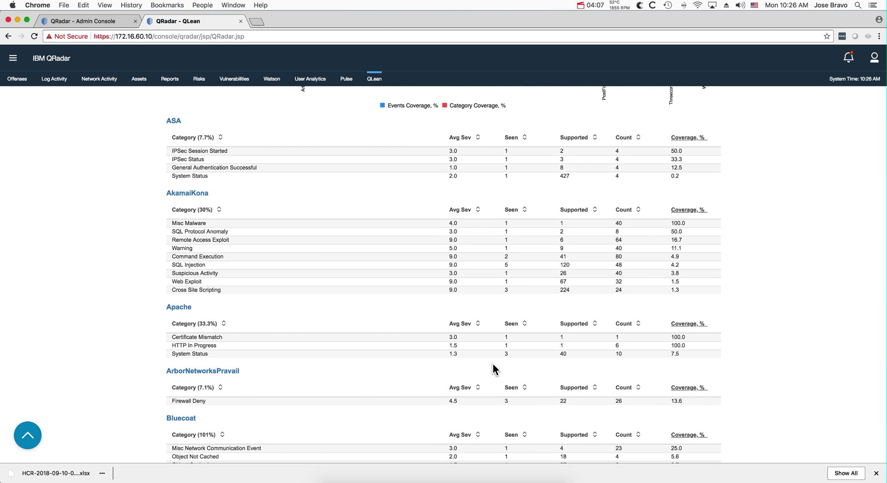
scroll(493, 363, "down", 7)
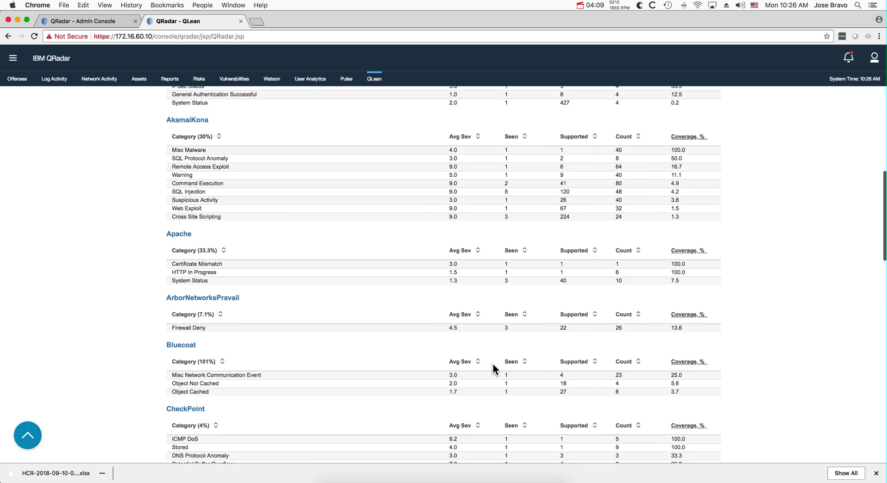
scroll(492, 365, "up", 10)
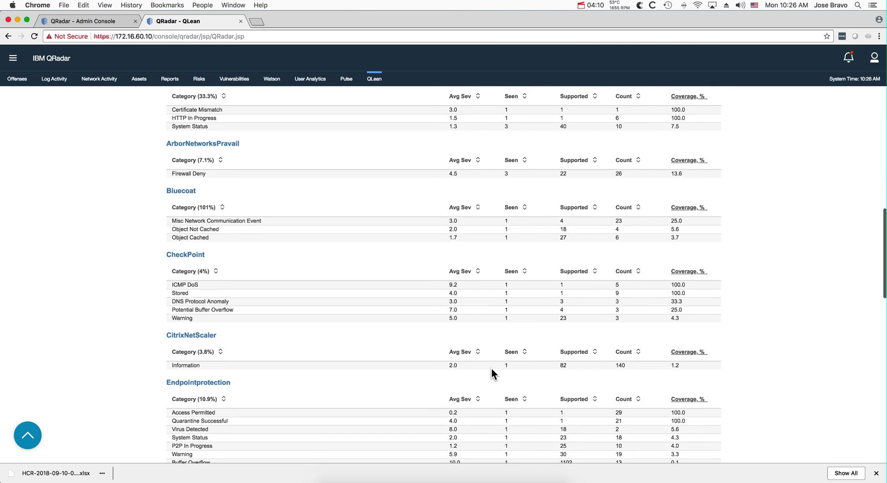
scroll(492, 367, "up", 6)
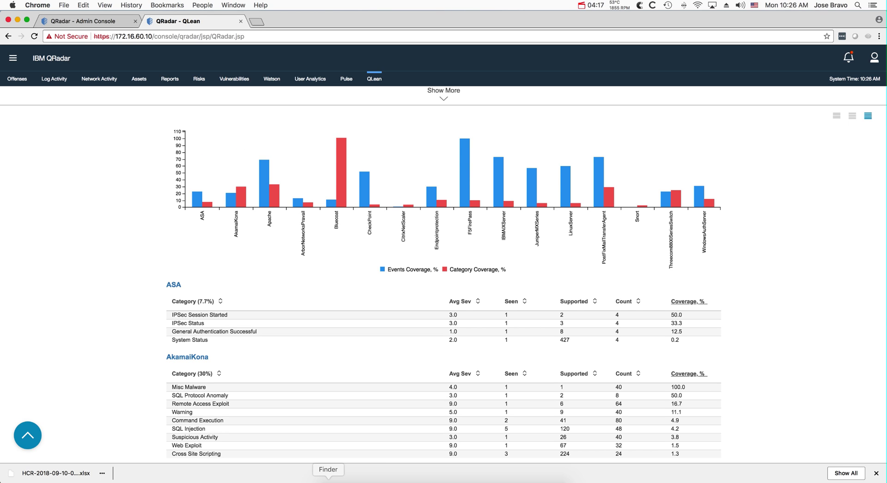
scroll(376, 206, "up", 5)
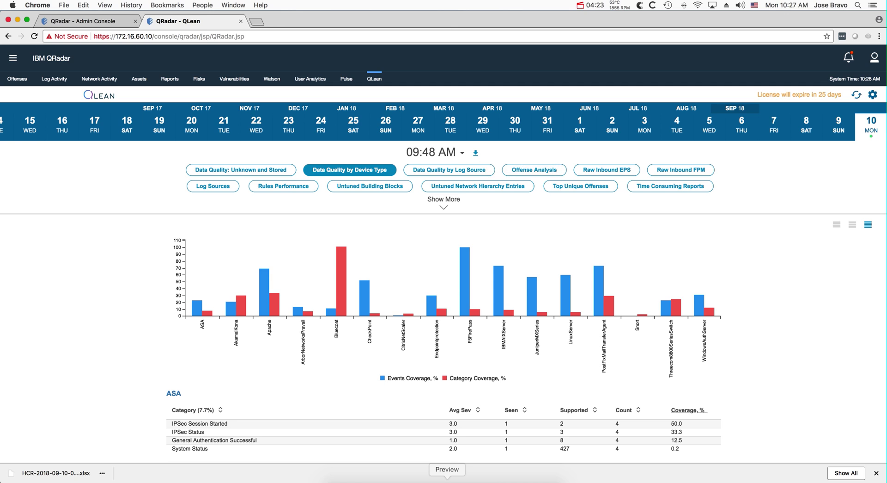
left_click(447, 478)
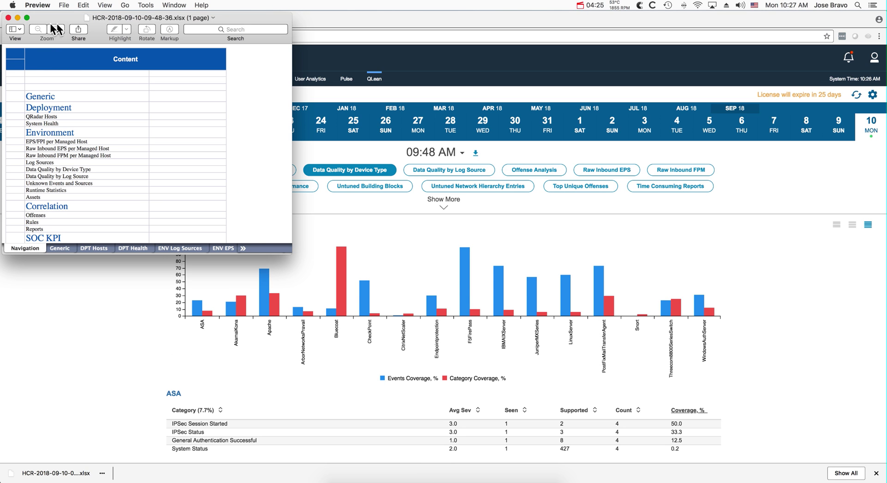
left_click(27, 18)
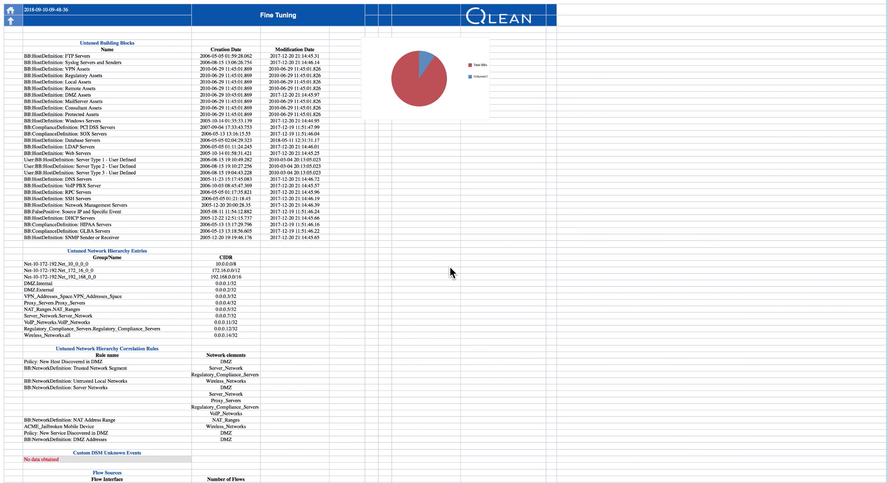
scroll(450, 267, "down", 10)
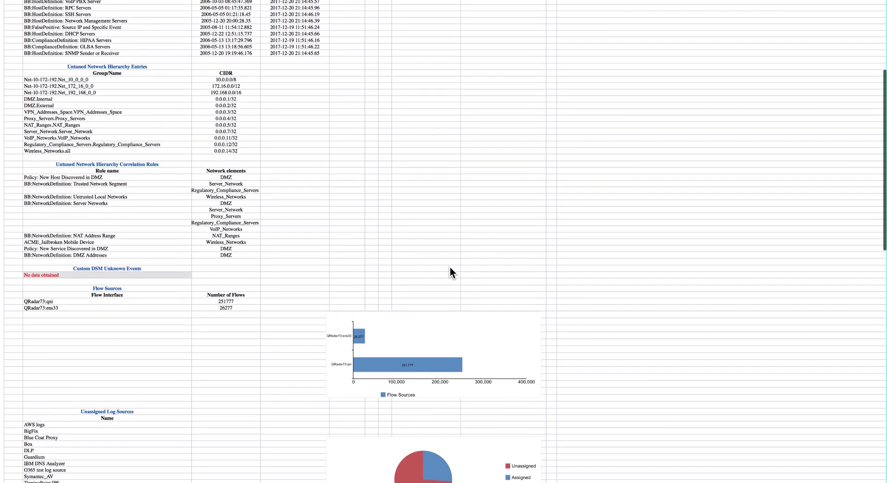
scroll(450, 267, "down", 15)
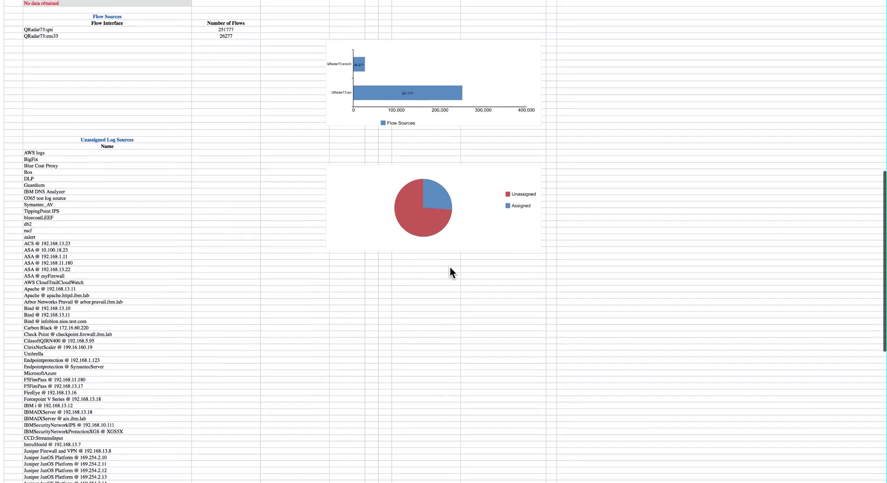
scroll(450, 268, "down", 3)
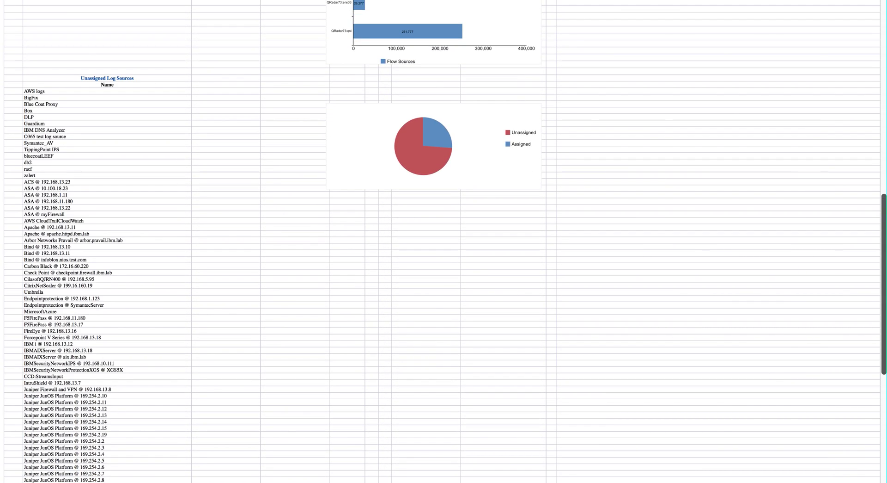